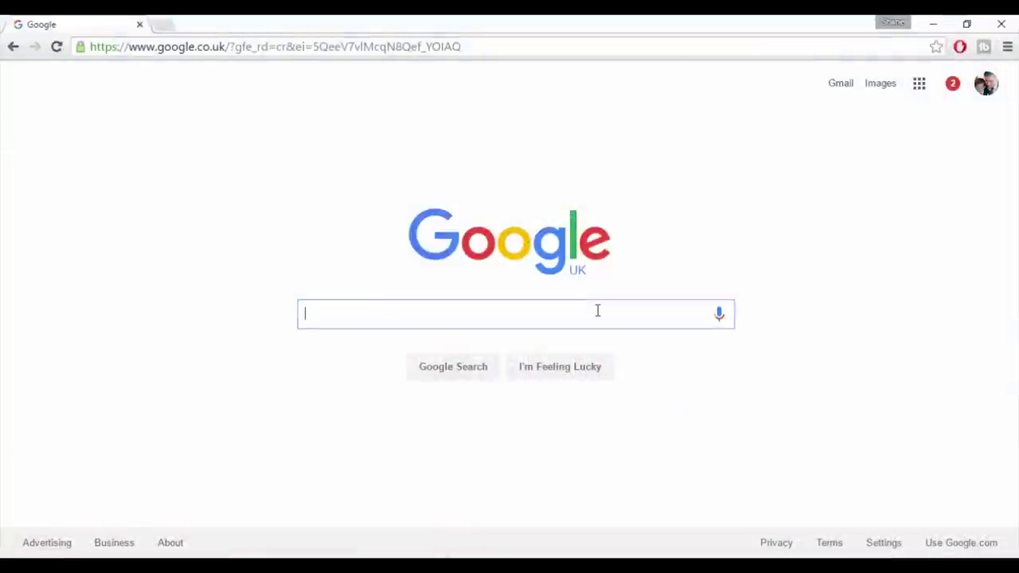
# - Search Google for 'Autodesk Education'
pyautogui.write('Autodesk ')
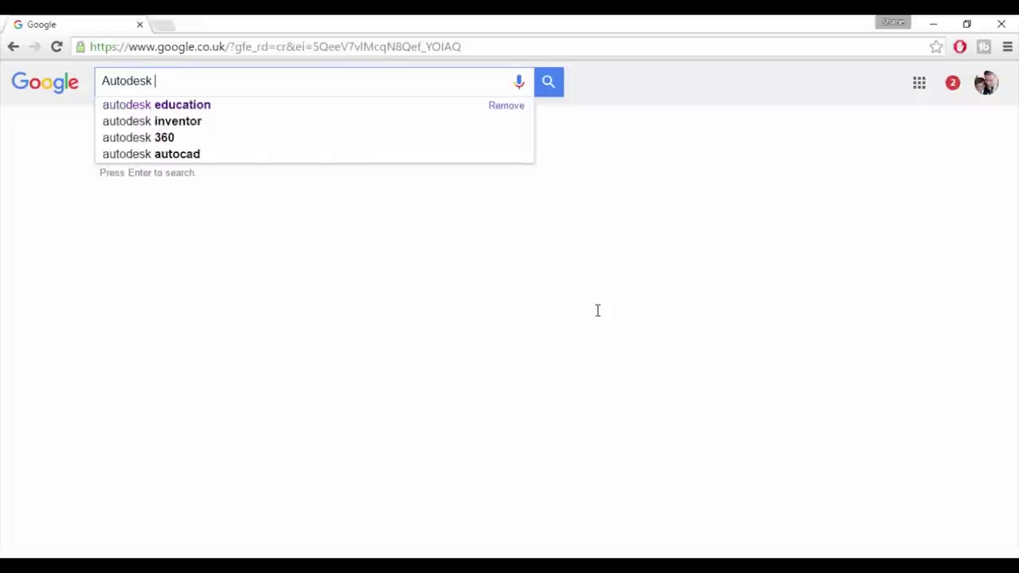
pyautogui.write('Education')
pyautogui.press('Return')
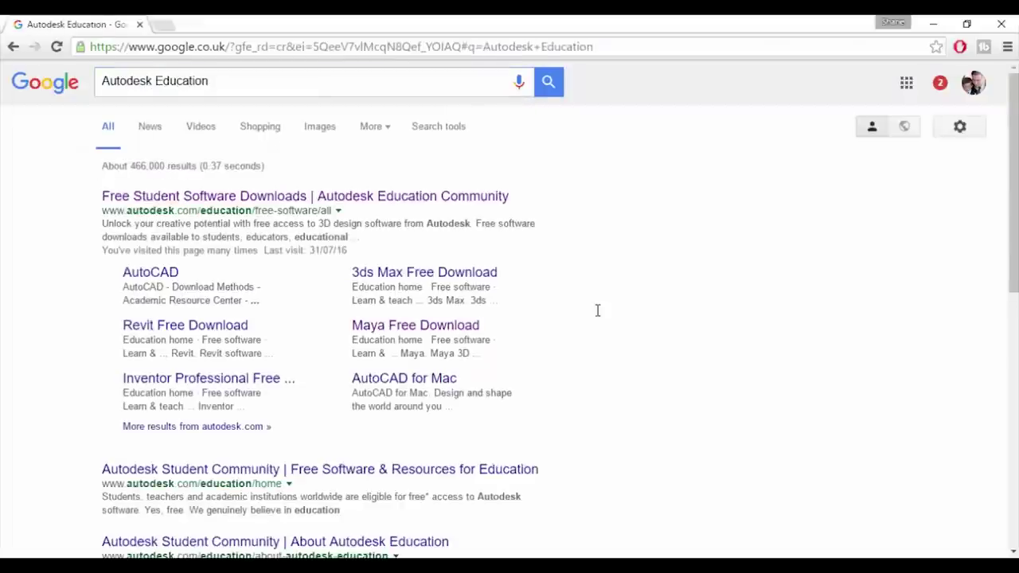
# - Open the Free Student Software Downloads result and scroll down the product list
pyautogui.click(304, 200)
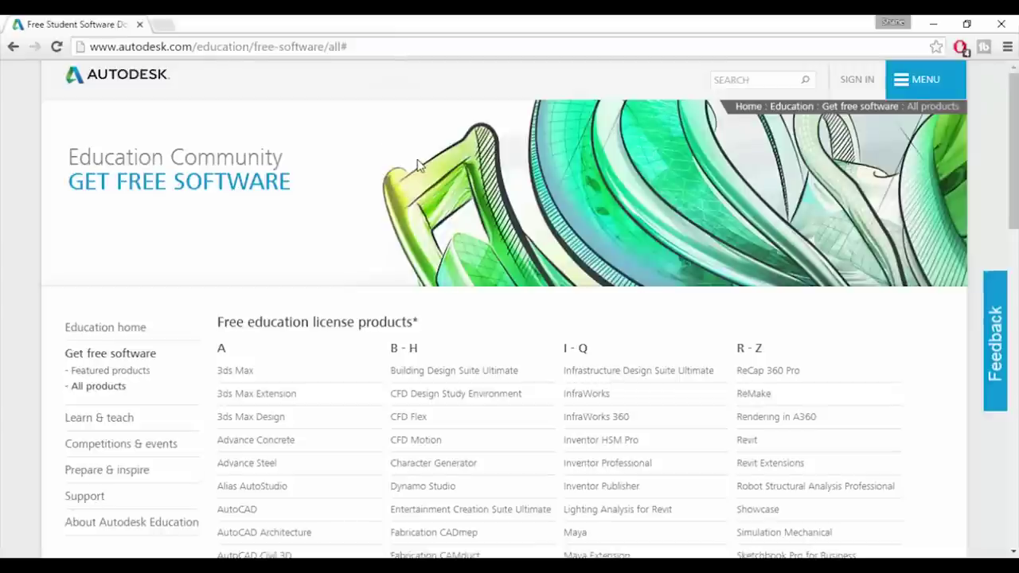
pyautogui.scroll(-3, 418, 165)
pyautogui.scroll(-1, 417, 165)
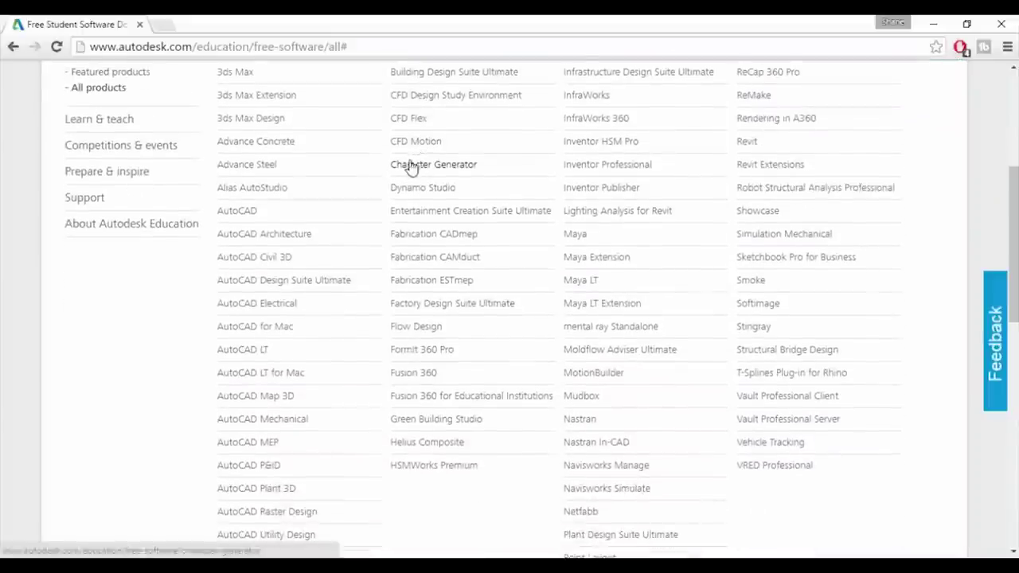
# - Open the Maya free download page and start creating a new education account
pyautogui.click(578, 236)
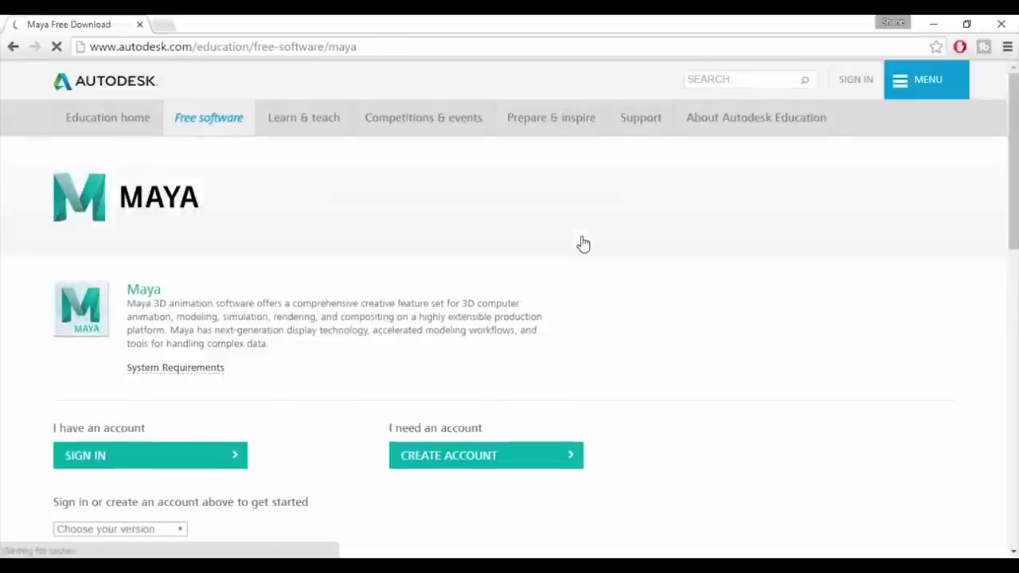
pyautogui.scroll(-1, 585, 243)
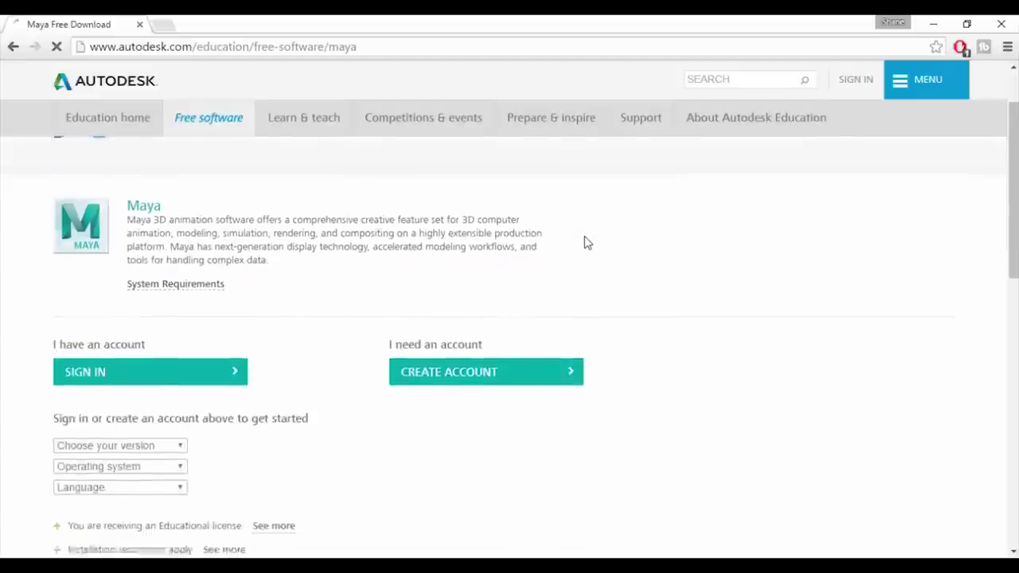
pyautogui.scroll(-1, 585, 243)
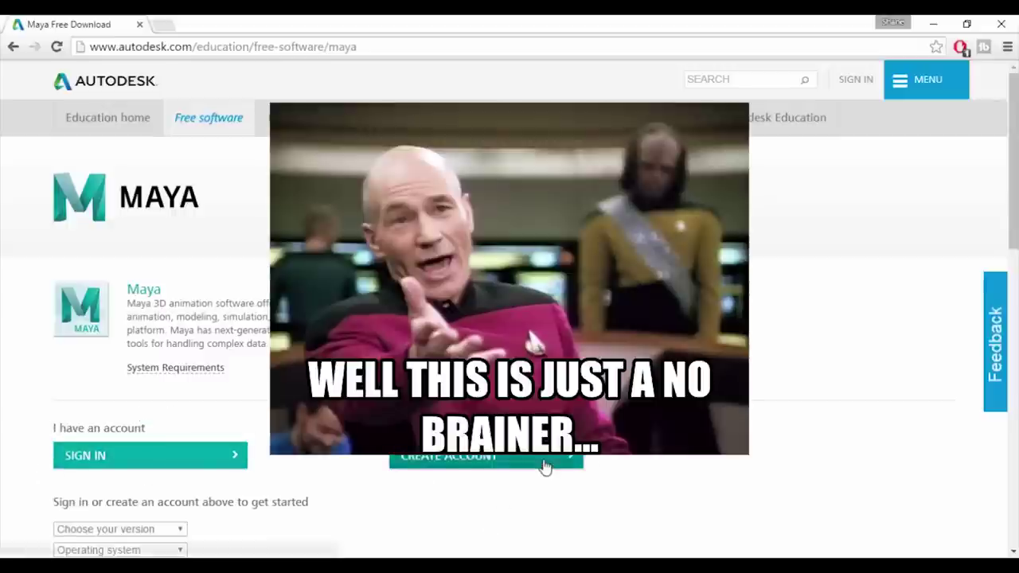
pyautogui.click(545, 466)
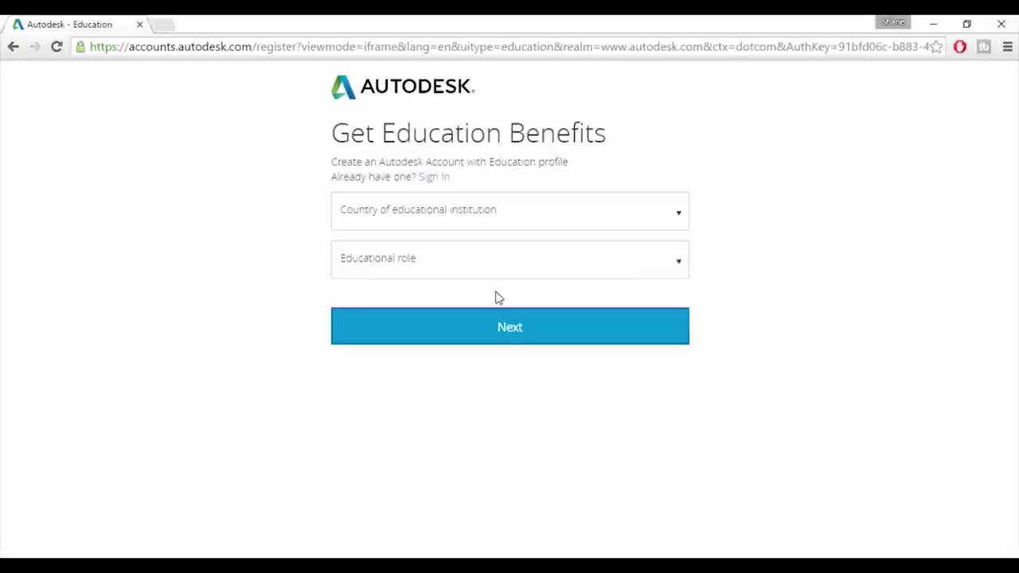
# - Choose United Kingdom as country and Educator as educational role, then continue to Sign Up
pyautogui.click(519, 220)
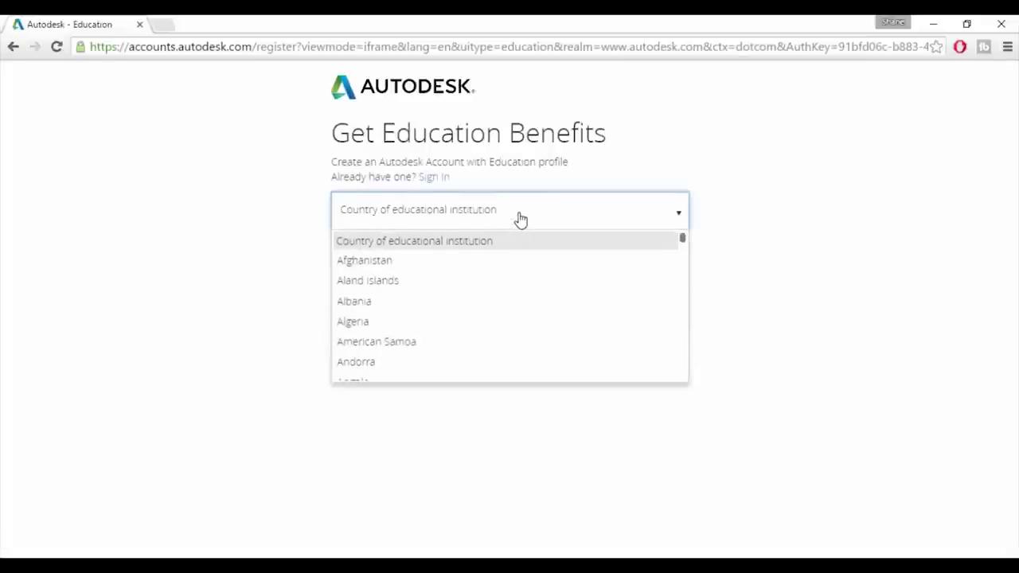
pyautogui.press('u')
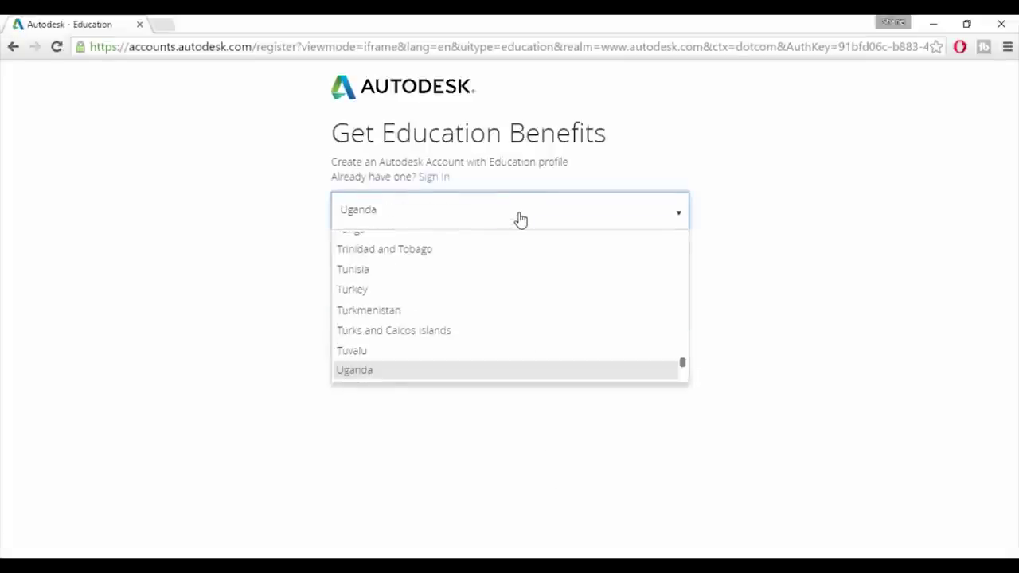
pyautogui.scroll(-3, 470, 316)
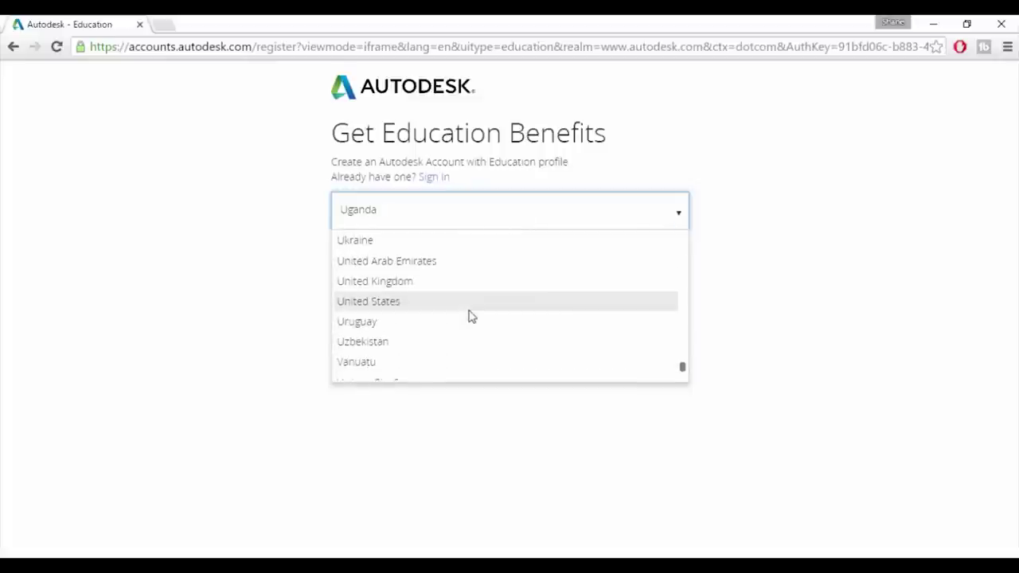
pyautogui.click(440, 285)
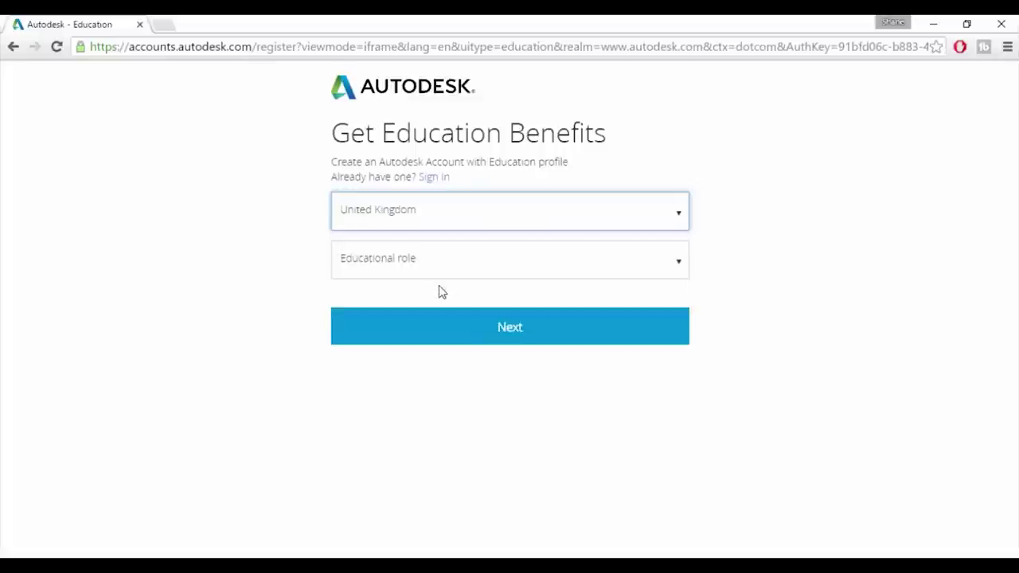
pyautogui.click(479, 265)
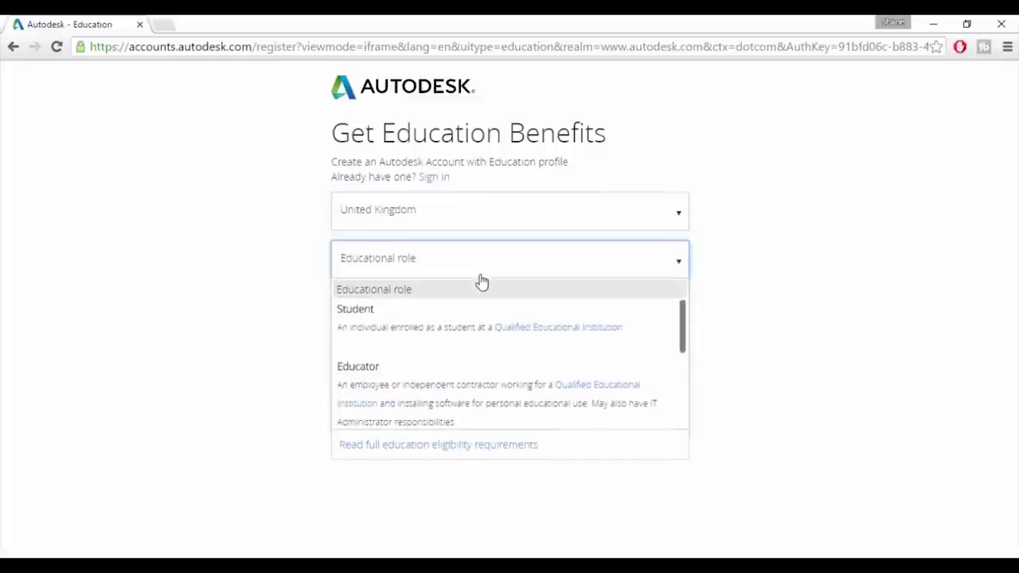
pyautogui.scroll(-1, 457, 366)
pyautogui.click(450, 373)
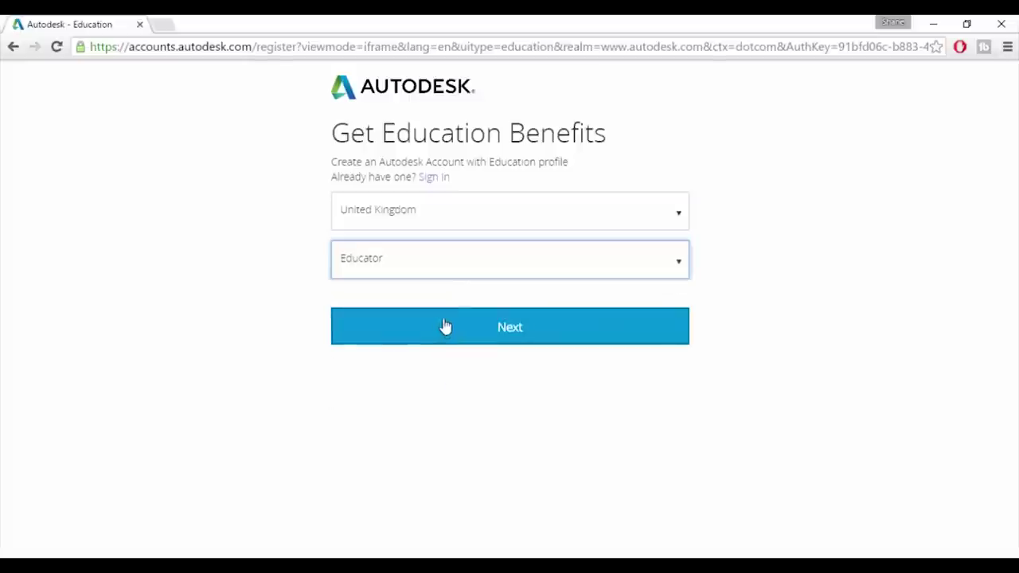
pyautogui.click(509, 343)
# - Enter the account holder's first and last name on the Sign Up form
pyautogui.click(348, 181)
pyautogui.write('o')
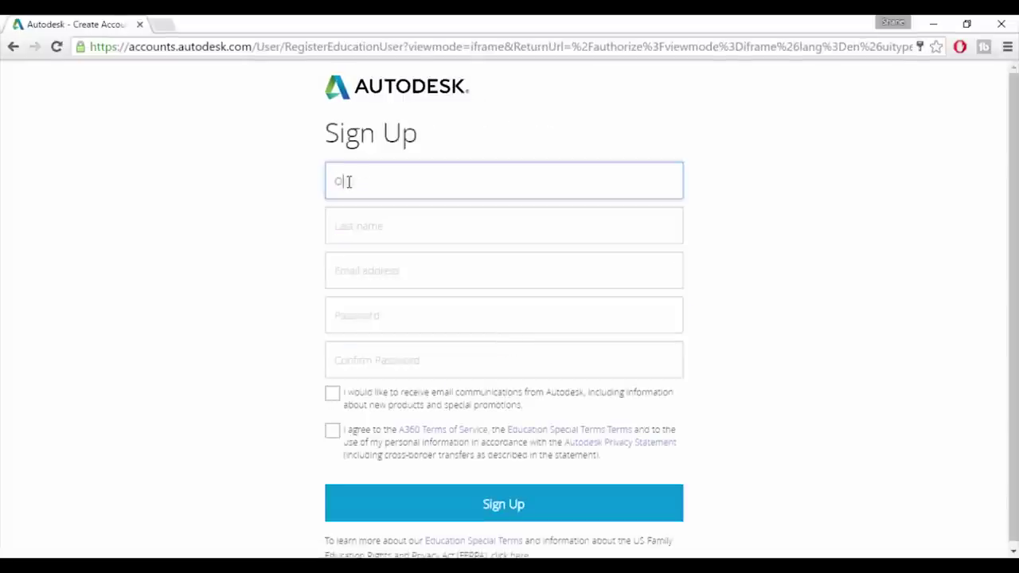
pyautogui.press('BackSpace')
pyautogui.press('BackSpace')
pyautogui.press('BackSpace')
pyautogui.press('BackSpace')
pyautogui.press('BackSpace')
pyautogui.press('BackSpace')
pyautogui.write('Or')
pyautogui.click(364, 220)
pyautogui.write('Media Tutor')
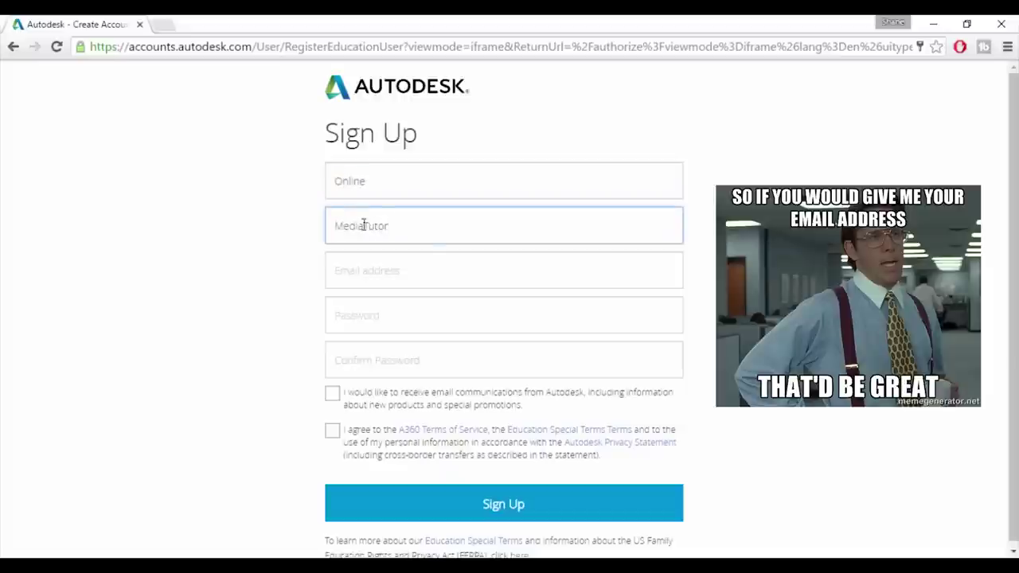
# - Fill in the e-mail address, enter and confirm the password, and tick the terms agreement
pyautogui.click(400, 273)
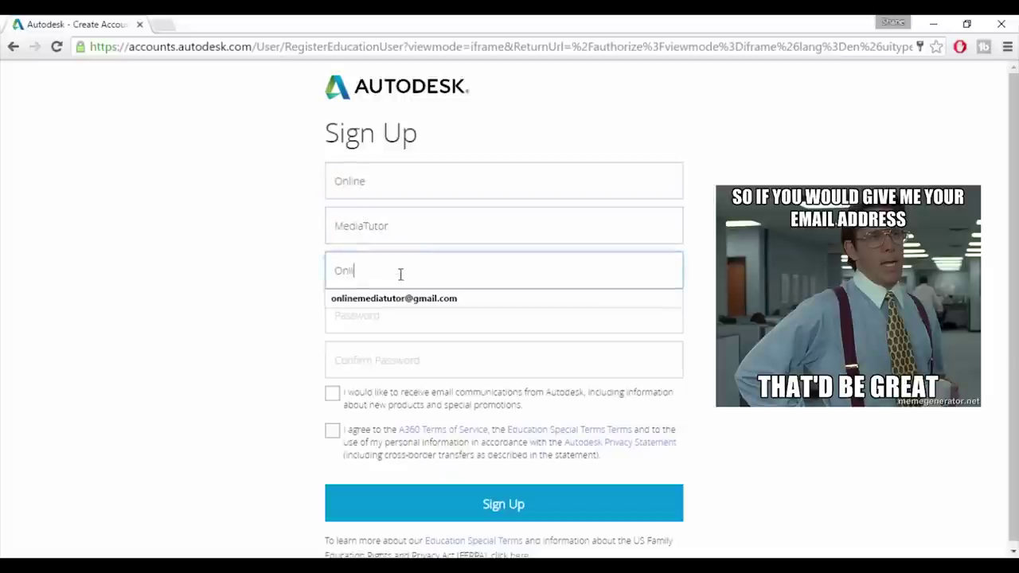
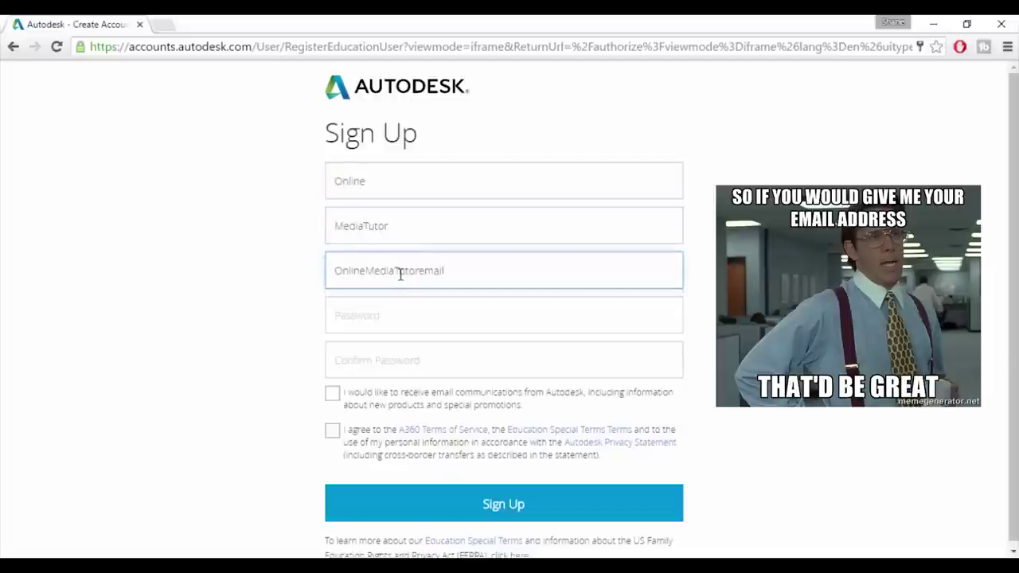
pyautogui.click(415, 318)
pyautogui.write('**********')
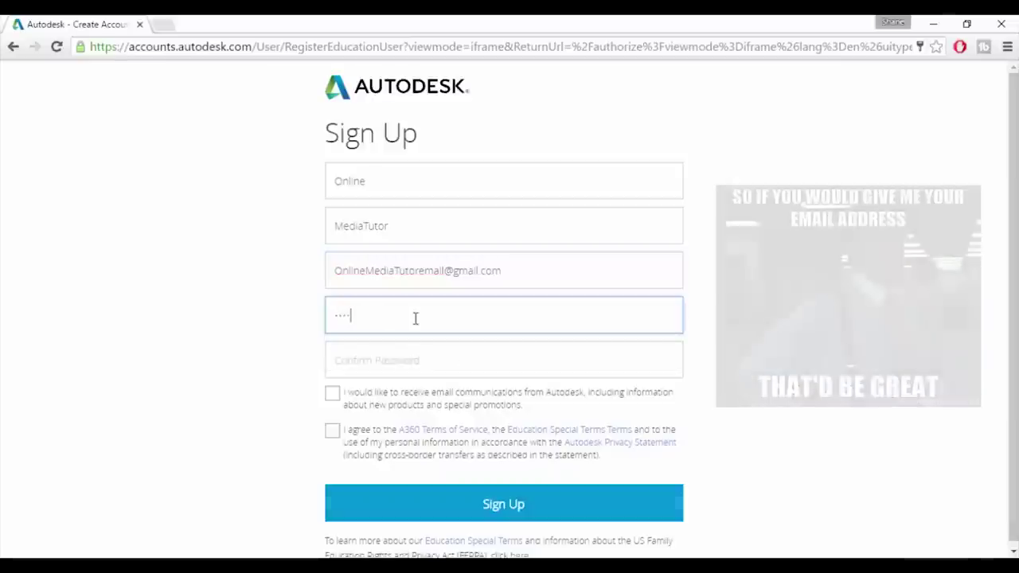
pyautogui.click(407, 354)
pyautogui.write('**')
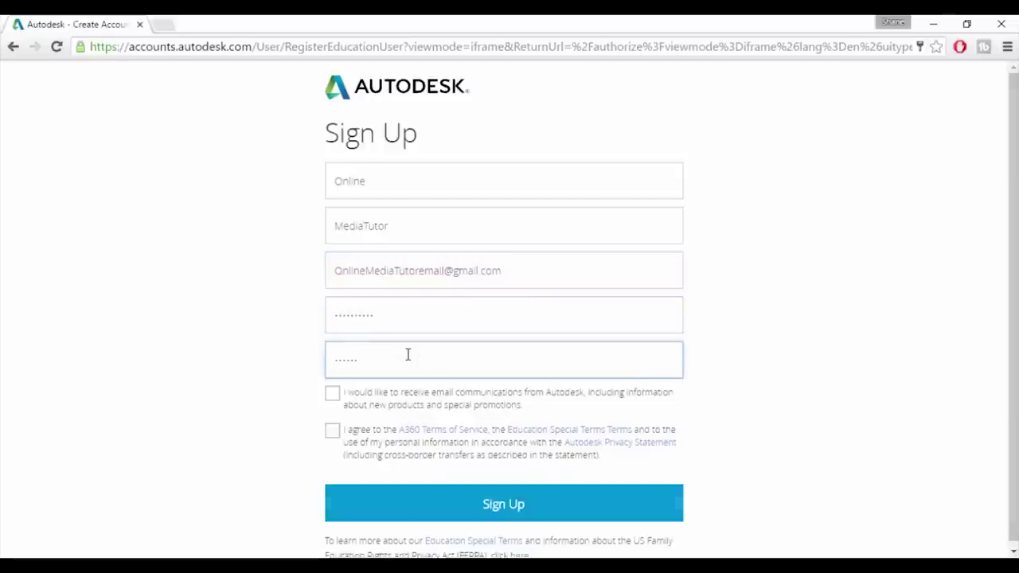
pyautogui.write('********')
pyautogui.scroll(-1, 403, 354)
pyautogui.click(333, 429)
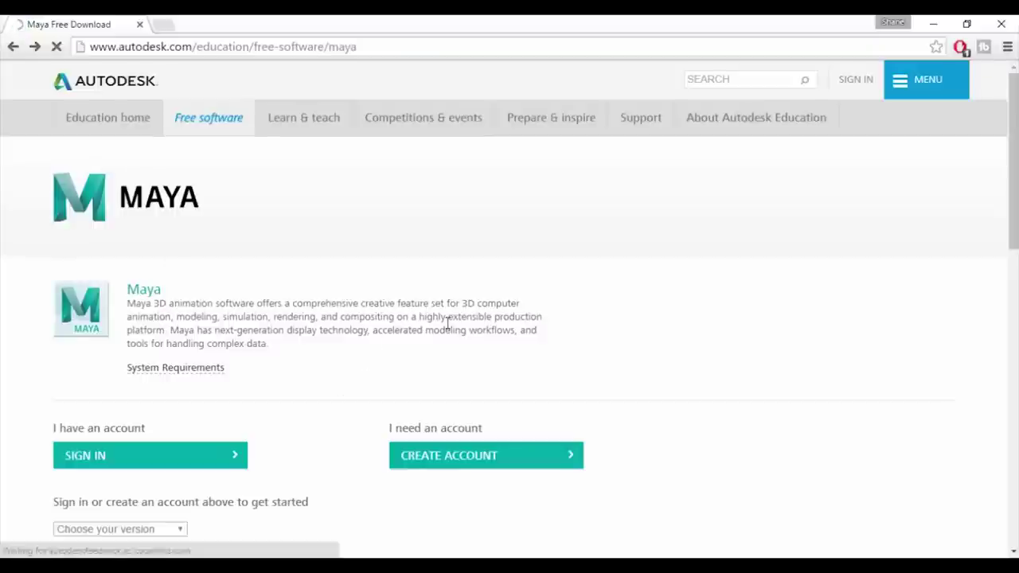
# - Sign in to the education account with the saved details
pyautogui.scroll(-2, 446, 330)
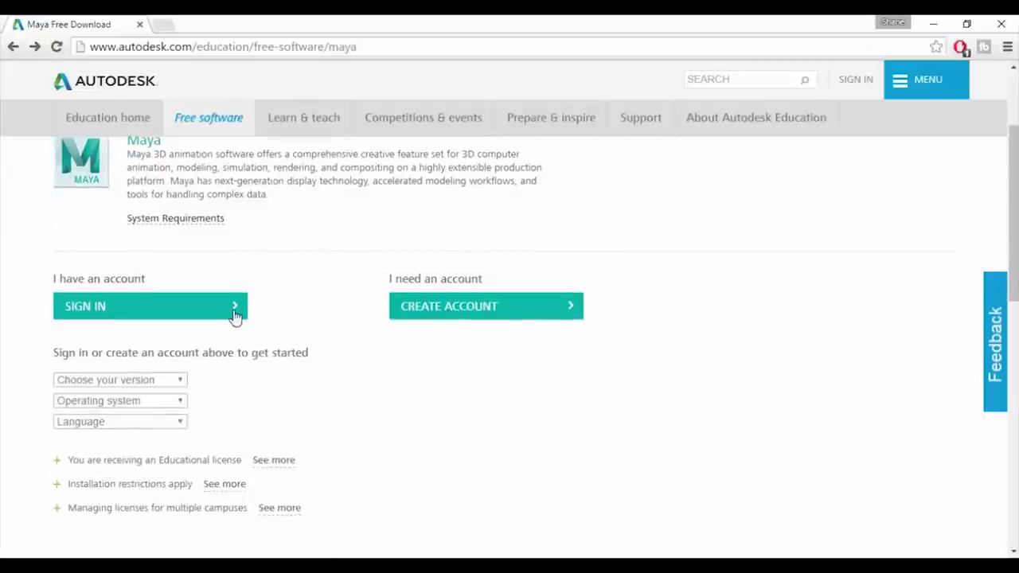
pyautogui.click(233, 307)
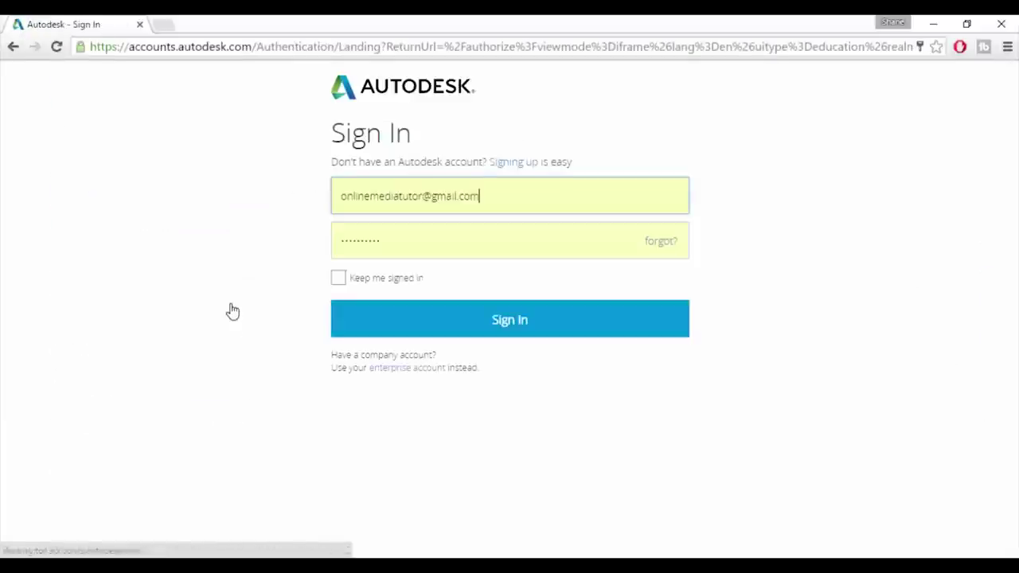
pyautogui.click(465, 328)
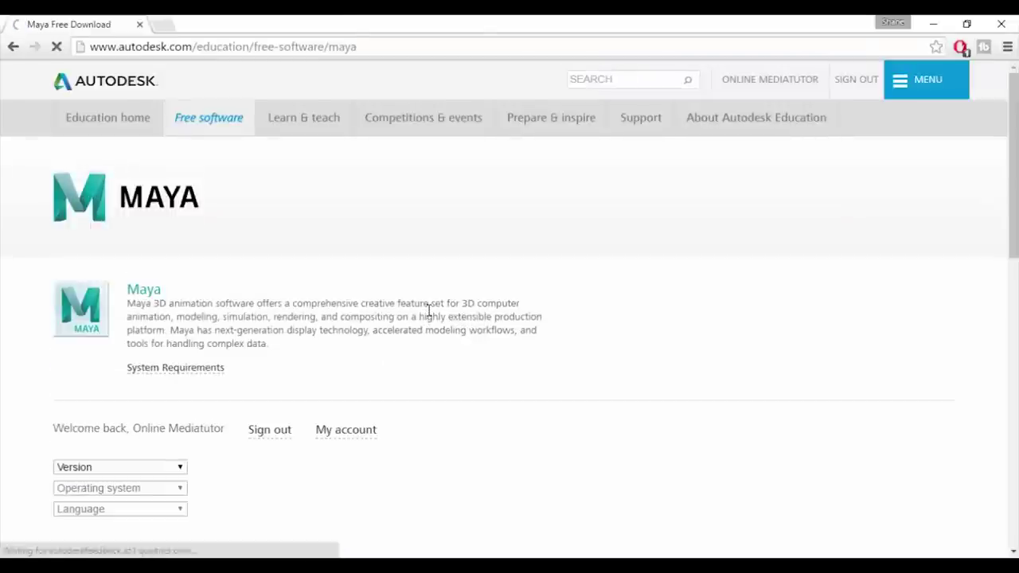
pyautogui.scroll(-2, 428, 312)
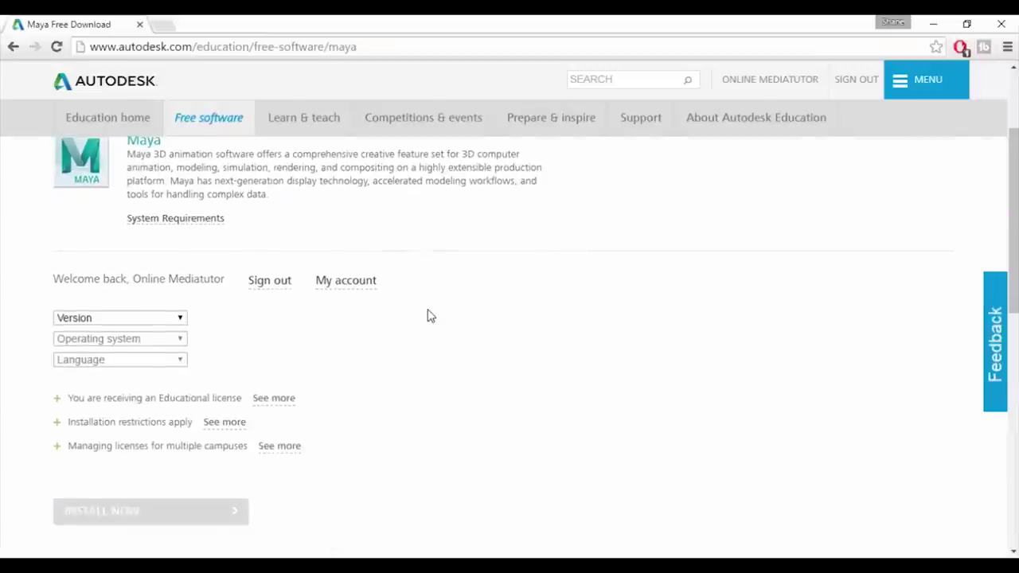
# - Select Maya 2017, Windows 64-bit and English to reveal the license details and 3.39 GB size
pyautogui.click(172, 323)
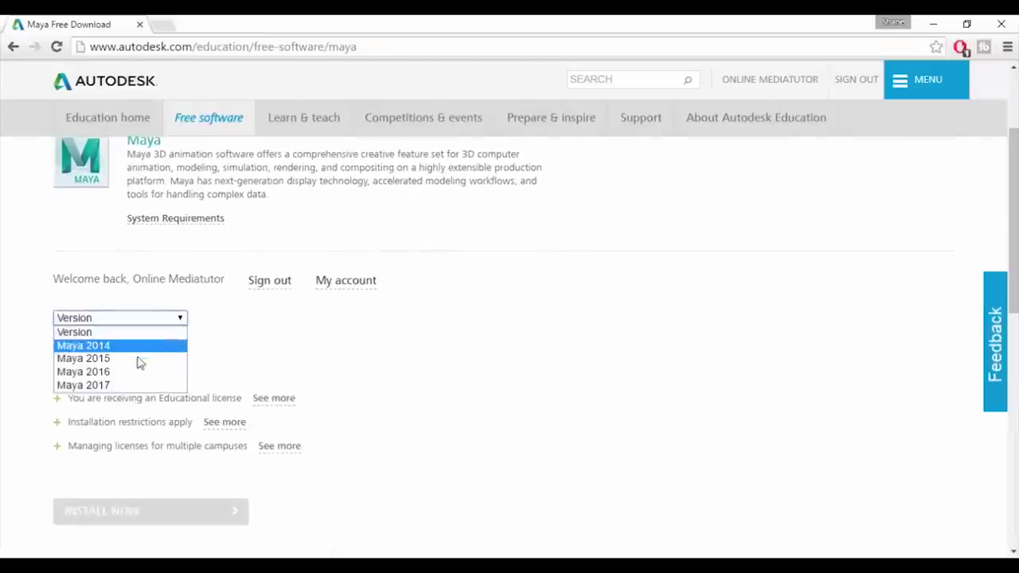
pyautogui.click(137, 386)
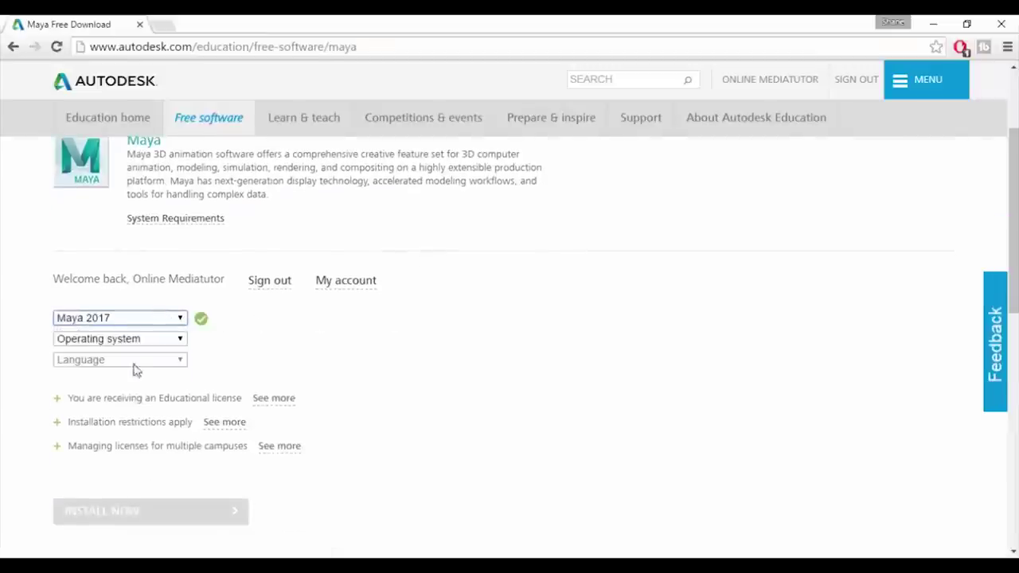
pyautogui.click(136, 339)
pyautogui.click(132, 366)
pyautogui.click(133, 362)
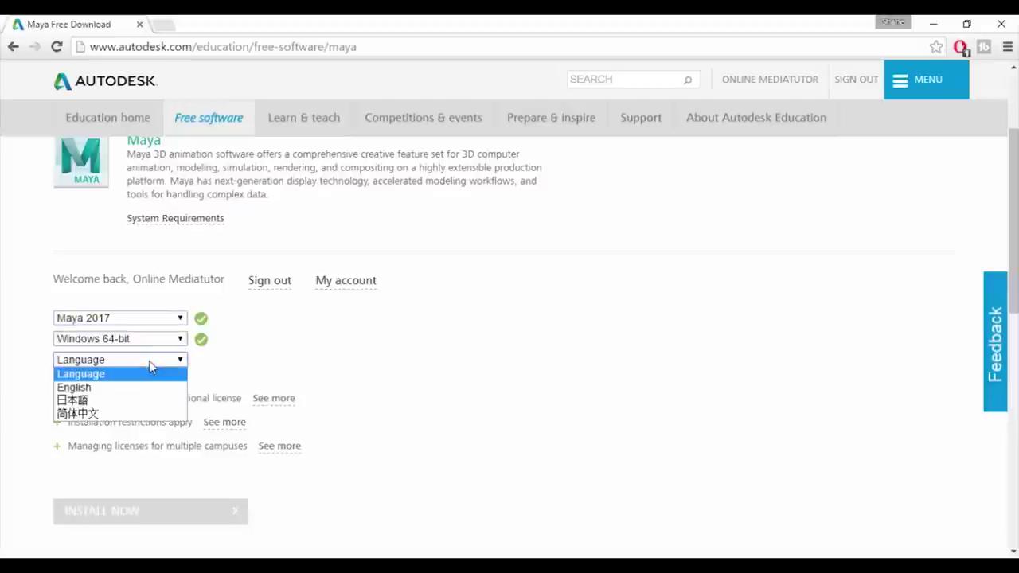
pyautogui.click(140, 388)
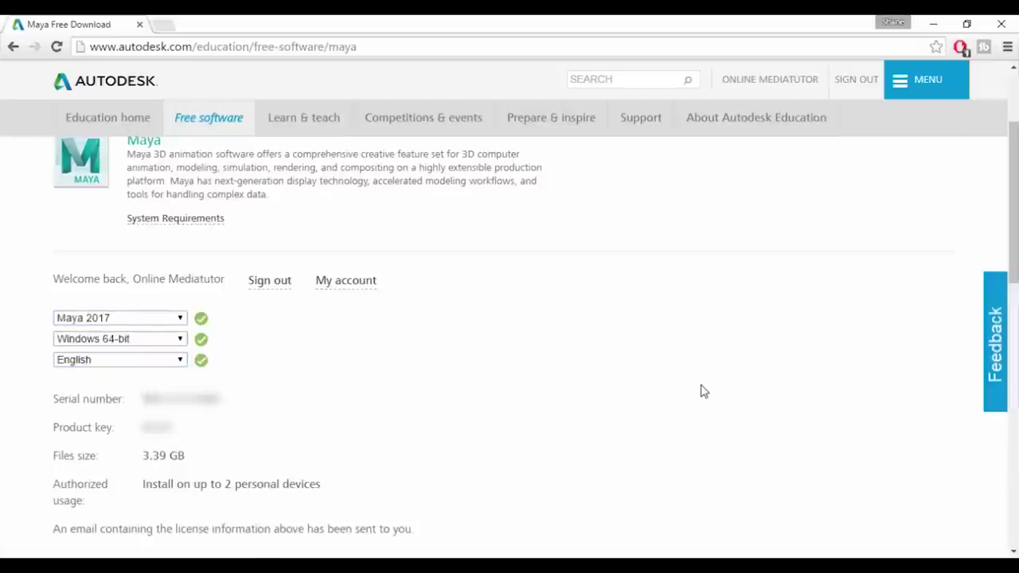
pyautogui.scroll(-3, 702, 390)
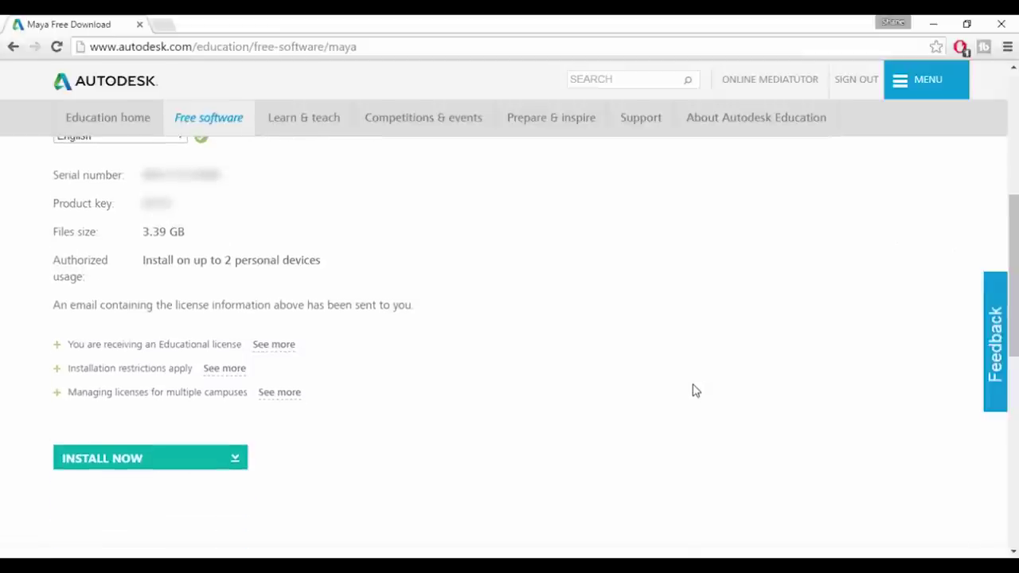
pyautogui.scroll(-2, 605, 370)
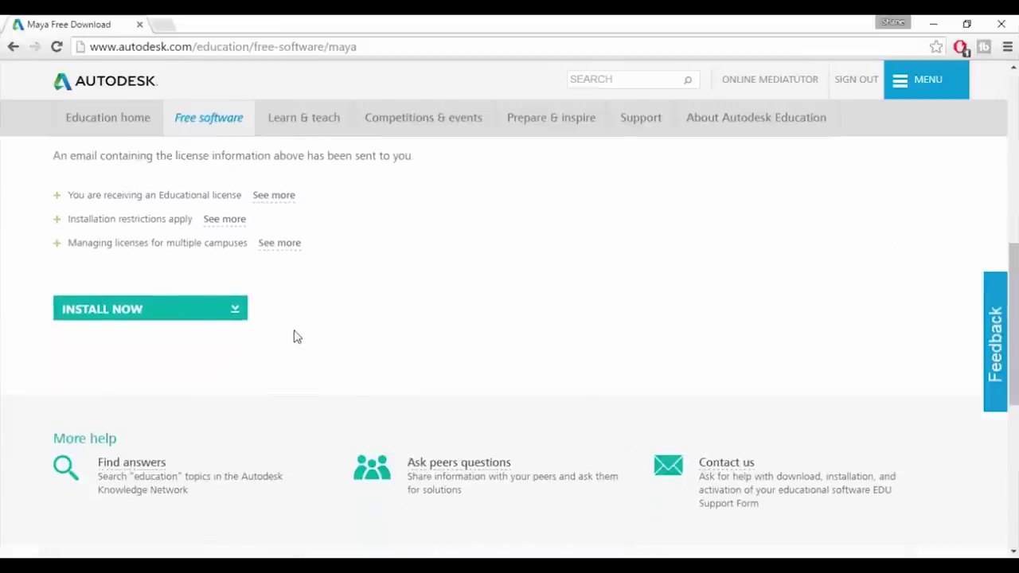
# - Choose Install Now, accept the license, keep the downloaded installer and launch it
pyautogui.click(239, 315)
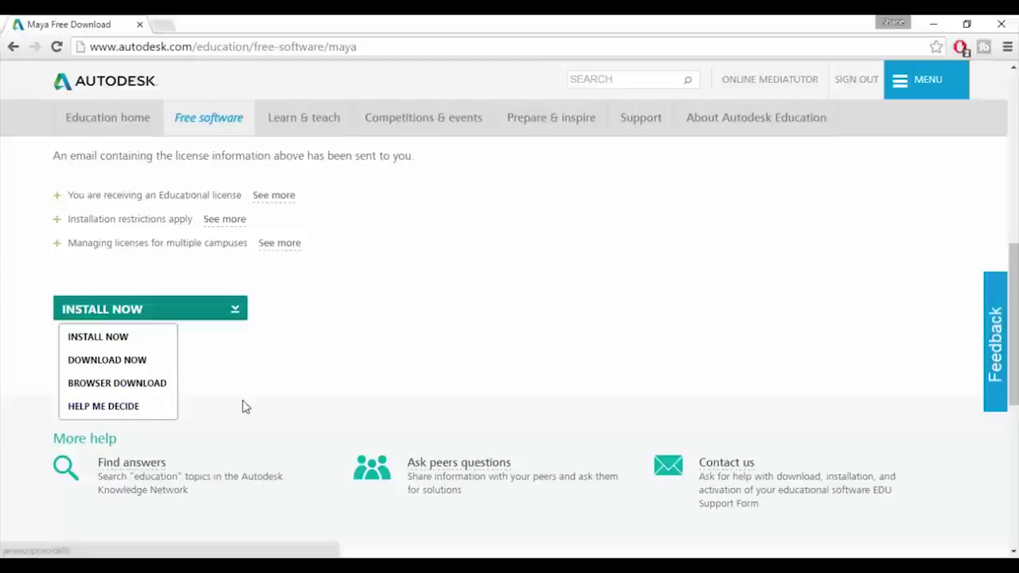
pyautogui.click(107, 313)
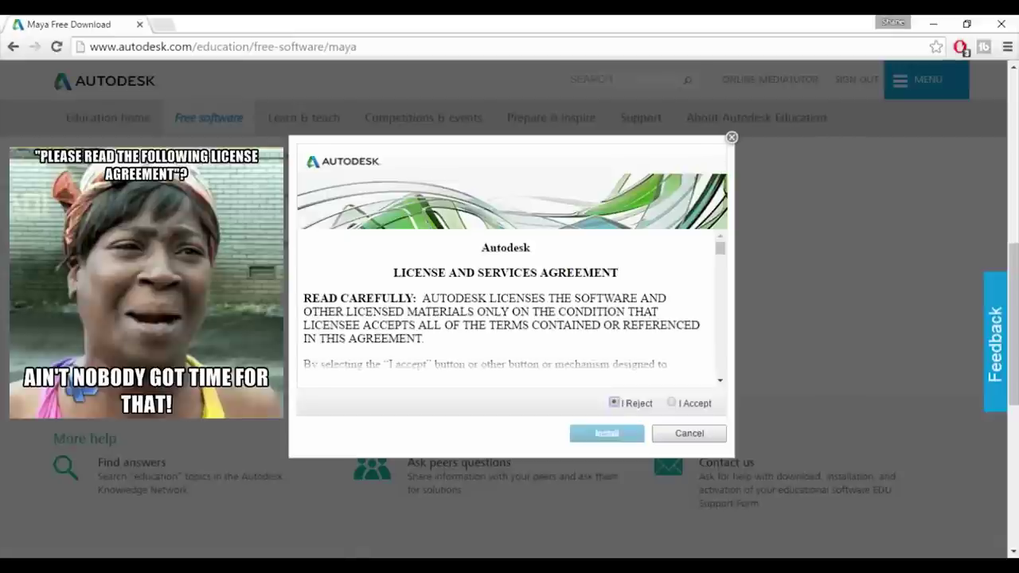
pyautogui.moveTo(719, 248); pyautogui.dragTo(721, 374)
pyautogui.click(672, 402)
pyautogui.click(616, 433)
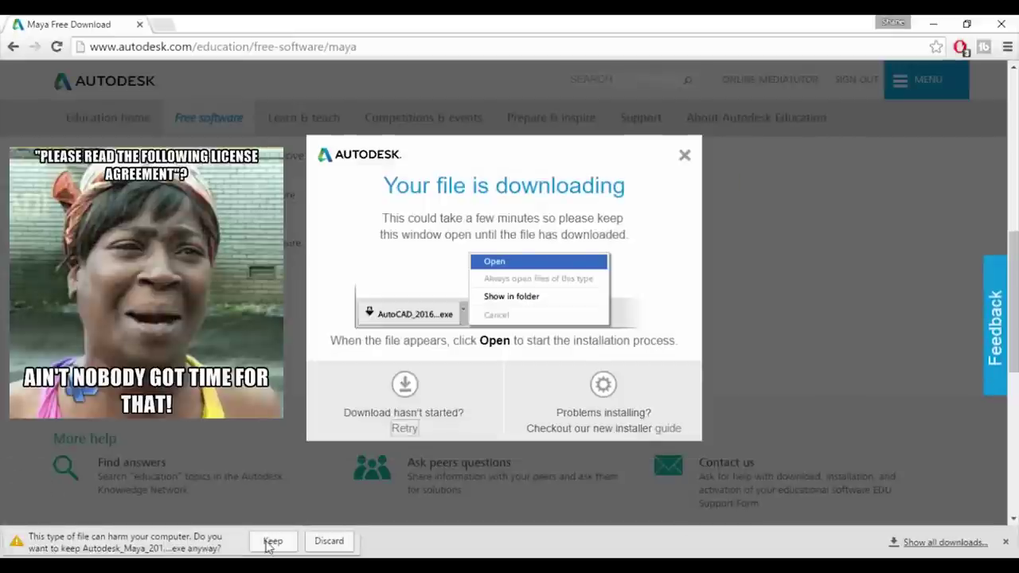
pyautogui.click(268, 545)
pyautogui.click(76, 542)
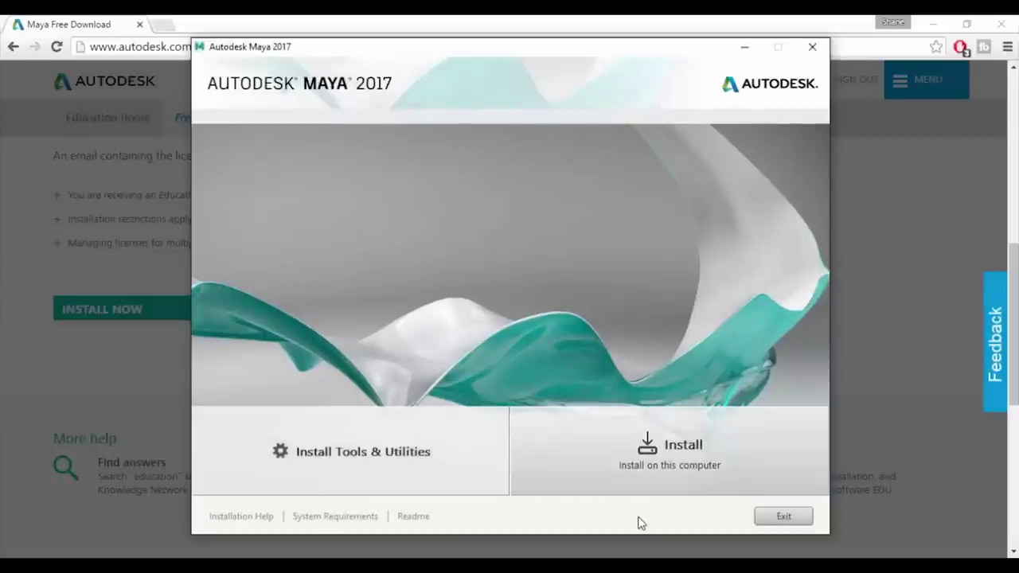
# - Install Maya 2017 with Arnold for Maya and Autodesk Desktop App, then finish
pyautogui.click(671, 459)
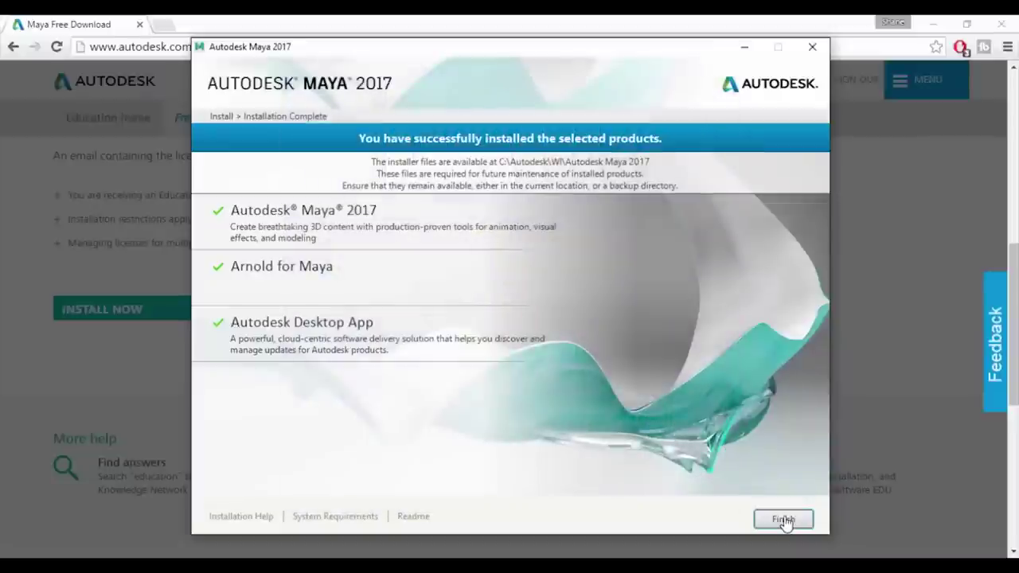
pyautogui.click(784, 519)
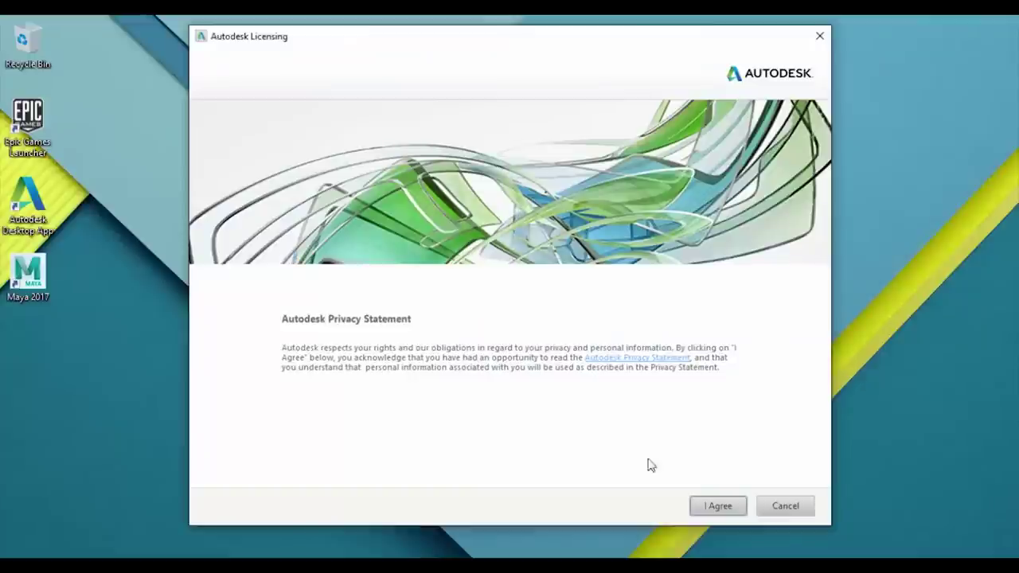
# - Agree to the licensing privacy terms and start Maya 2017 with default preferences
pyautogui.click(730, 507)
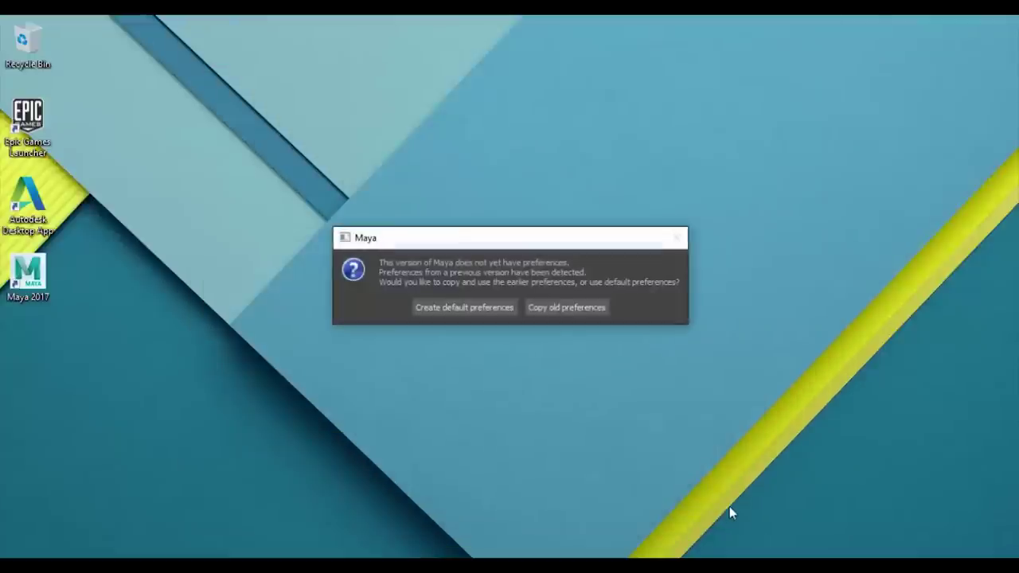
pyautogui.click(459, 308)
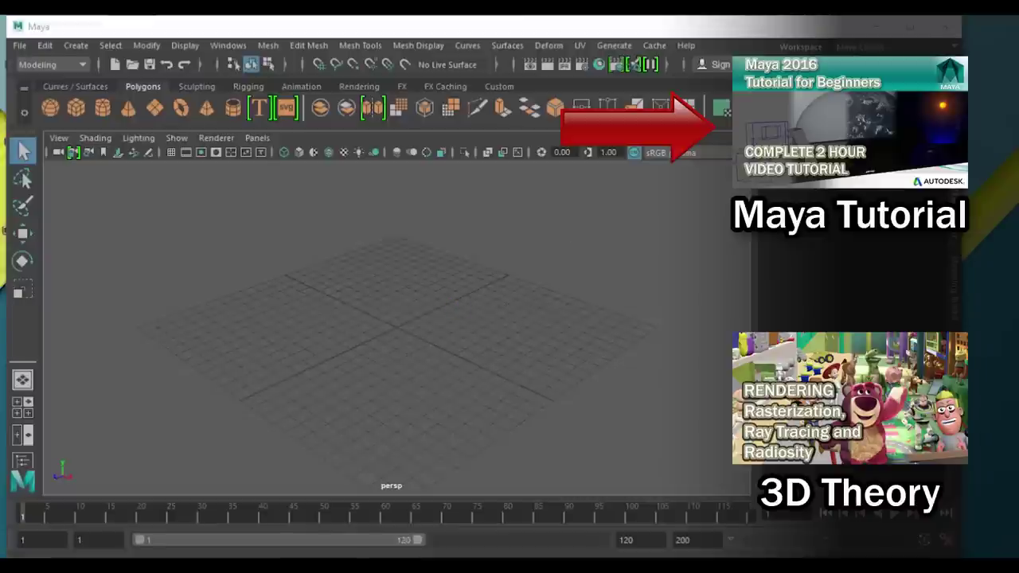
# - Maximize the Maya window and close the What's New Highlight Settings dialog
pyautogui.click(911, 33)
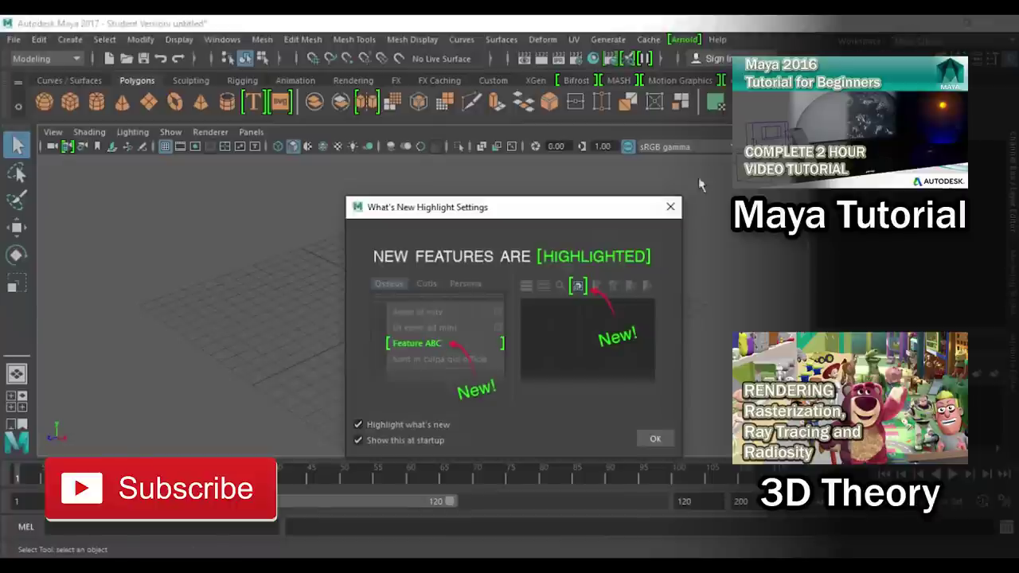
pyautogui.click(672, 209)
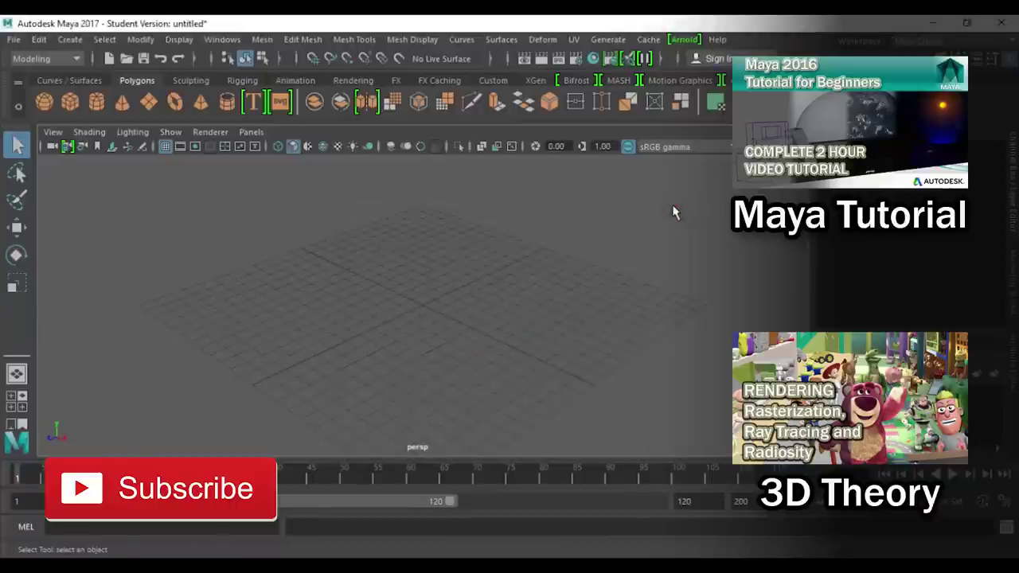